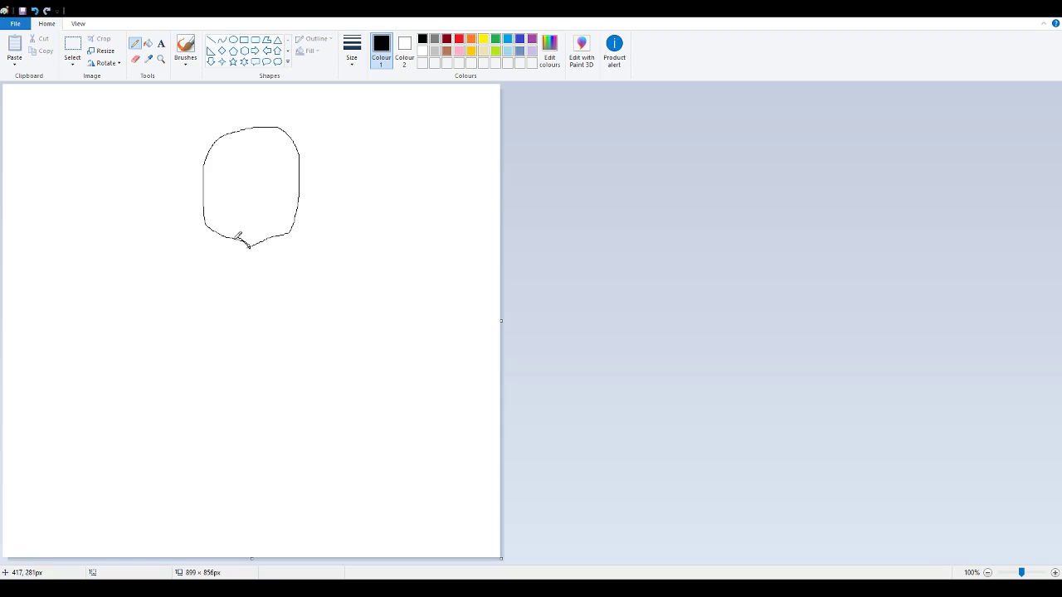
Step: Draw the figure's neck, left shoulder, bent left arm with hand, torso sides, flared skirt and legs in thin black pencil below the head
mouse_move(232, 238)
mouse_down()
mouse_move(231, 259)
mouse_move(263, 261)
mouse_move(176, 268)
mouse_move(174, 343)
mouse_move(119, 317)
mouse_move(114, 296)
mouse_move(98, 290)
mouse_move(76, 310)
mouse_move(78, 324)
mouse_move(187, 362)
mouse_move(155, 481)
mouse_move(168, 484)
mouse_move(187, 556)
mouse_up()
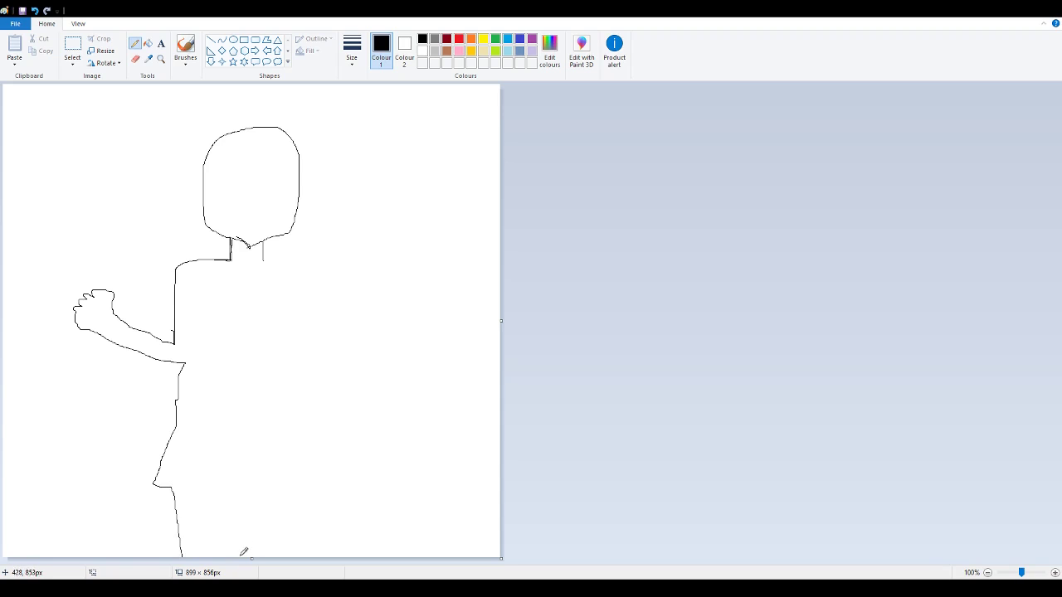
mouse_move(226, 551)
mouse_down()
mouse_move(218, 486)
mouse_move(256, 486)
mouse_move(259, 558)
mouse_up()
drag(289, 481, 290, 557)
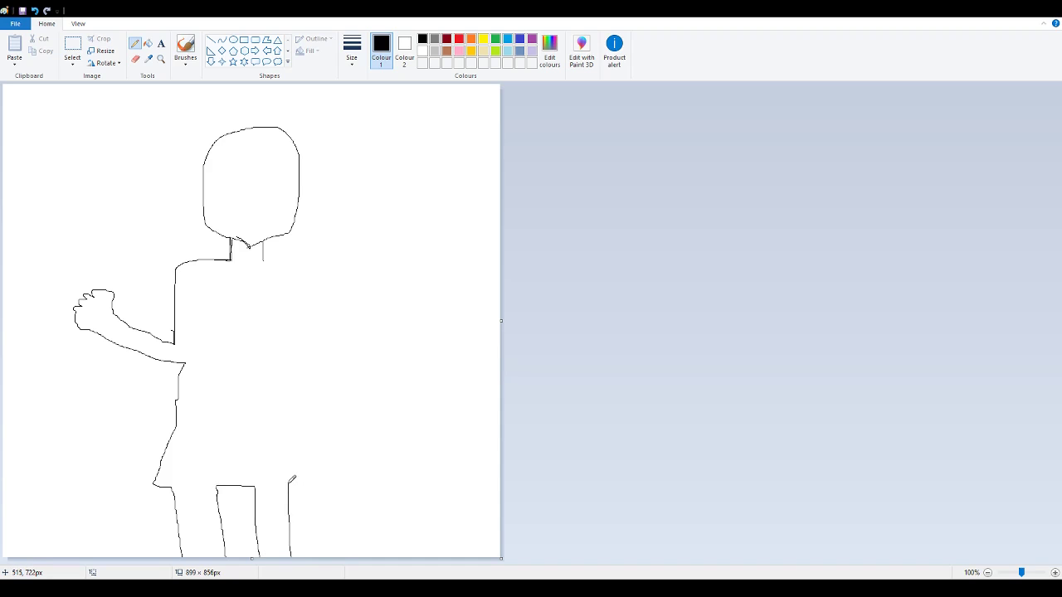
mouse_move(289, 482)
mouse_down()
mouse_move(317, 484)
mouse_move(294, 406)
mouse_move(289, 268)
mouse_up()
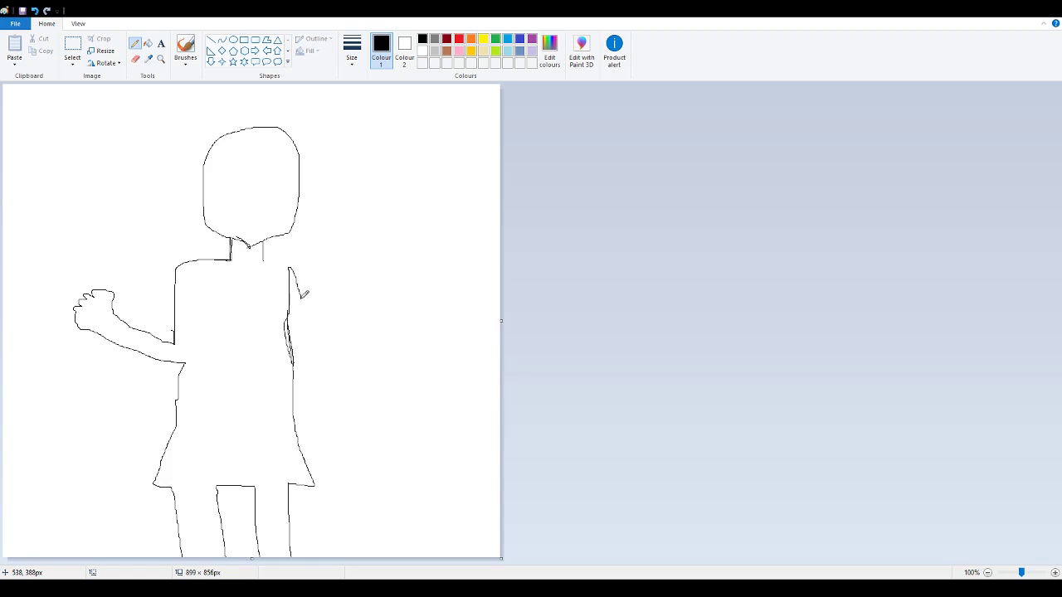
Step: Redraw the torso's right side with a raised arm, hand and shoulder up to the neck, and close the skirt hem across both legs
key(ctrl+z)
mouse_move(293, 366)
mouse_down()
mouse_move(296, 295)
mouse_move(310, 349)
mouse_move(333, 353)
mouse_move(354, 327)
mouse_move(362, 297)
mouse_move(352, 286)
mouse_move(378, 287)
mouse_move(377, 313)
mouse_up()
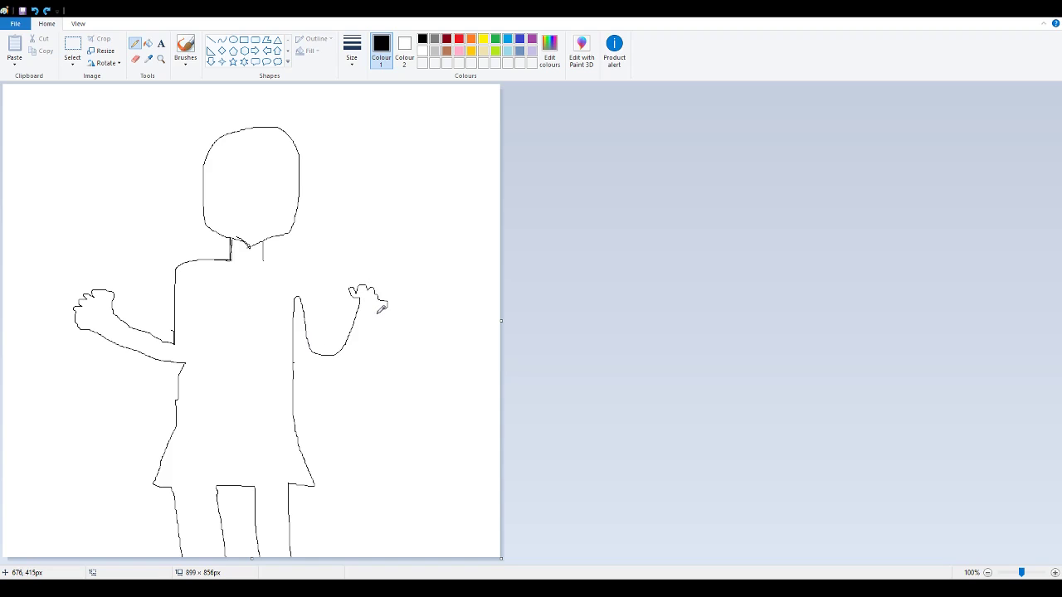
key(ctrl+z)
mouse_move(294, 363)
mouse_down()
mouse_move(297, 294)
mouse_move(327, 349)
mouse_move(338, 349)
mouse_move(391, 303)
mouse_move(390, 291)
mouse_move(377, 283)
mouse_move(329, 309)
mouse_move(287, 277)
mouse_move(263, 259)
mouse_up()
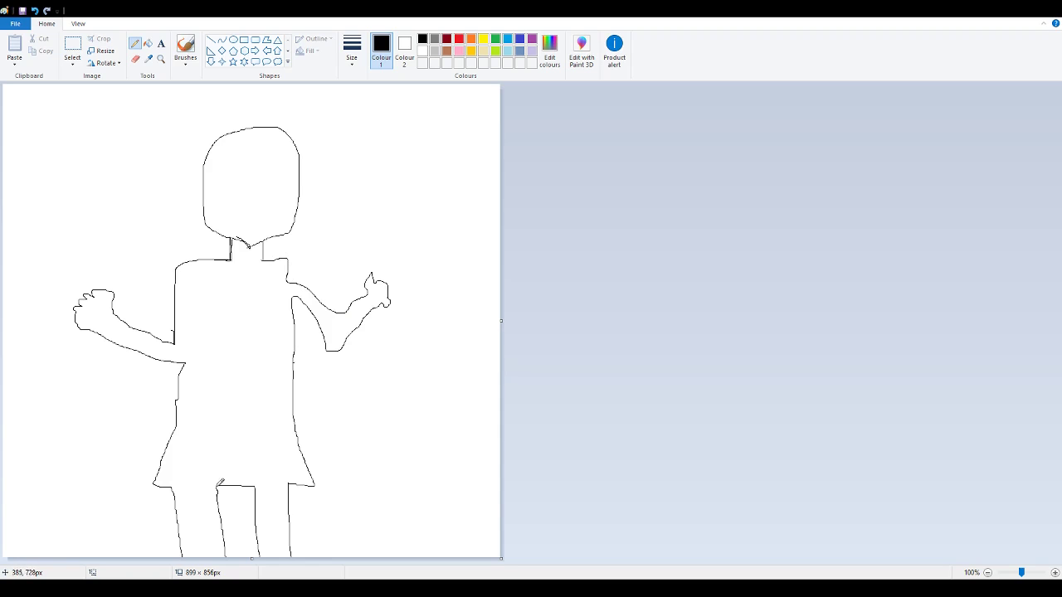
drag(217, 485, 169, 486)
drag(257, 485, 288, 485)
Step: Draw two eyes with rectangular irises and a parted fringe inside the head outline
mouse_move(221, 175)
mouse_down()
mouse_move(241, 161)
mouse_move(231, 173)
mouse_up()
drag(276, 158, 280, 158)
mouse_move(216, 195)
mouse_down()
mouse_move(213, 160)
mouse_move(233, 131)
mouse_move(246, 145)
mouse_move(295, 153)
mouse_move(286, 190)
mouse_up()
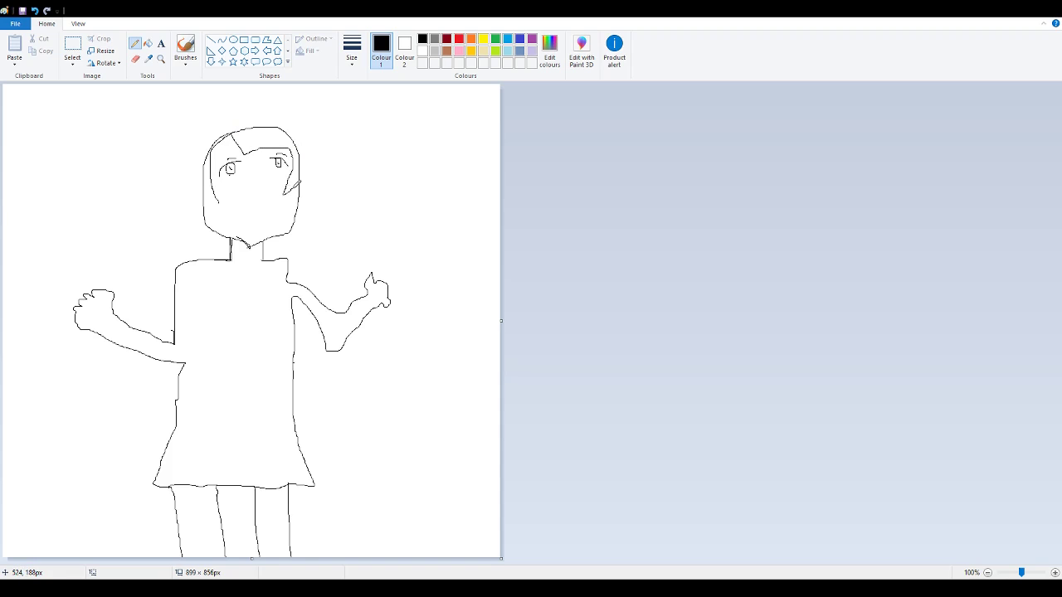
Step: Draw a long split ponytail on the head's right side, a raised hair bump on top and a loop at the upper left
drag(297, 183, 308, 150)
mouse_move(308, 135)
mouse_down()
mouse_move(338, 206)
mouse_move(394, 261)
mouse_move(337, 232)
mouse_move(364, 263)
mouse_move(356, 274)
mouse_move(327, 226)
mouse_move(336, 262)
mouse_move(326, 284)
mouse_move(300, 176)
mouse_up()
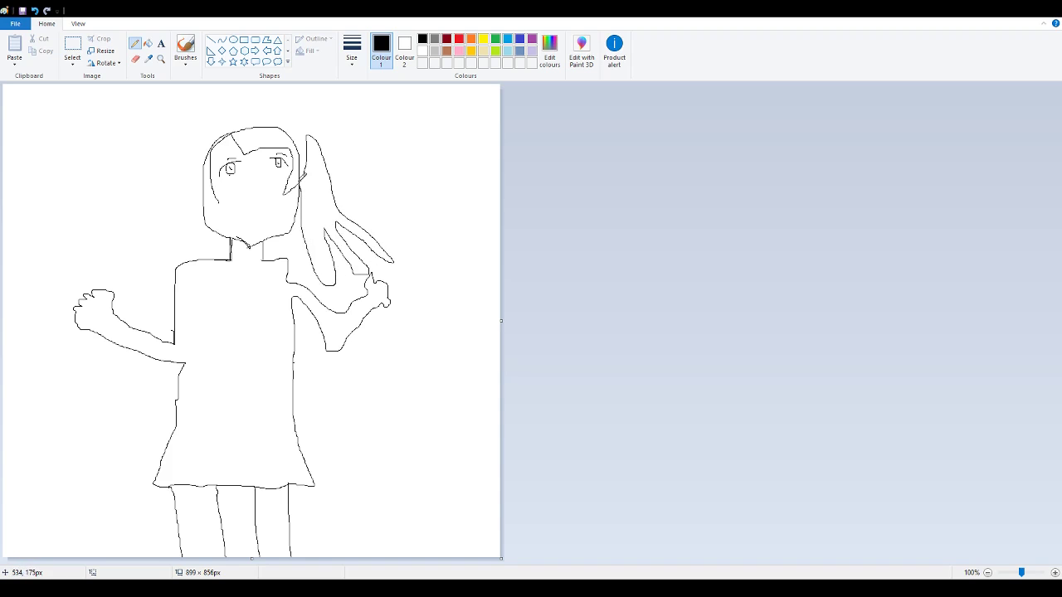
drag(306, 136, 291, 127)
mouse_move(274, 120)
mouse_down()
mouse_move(257, 107)
mouse_move(230, 110)
mouse_move(222, 133)
mouse_up()
mouse_move(221, 135)
mouse_down()
mouse_move(181, 118)
mouse_move(179, 131)
mouse_move(201, 144)
mouse_move(184, 131)
mouse_move(220, 137)
mouse_up()
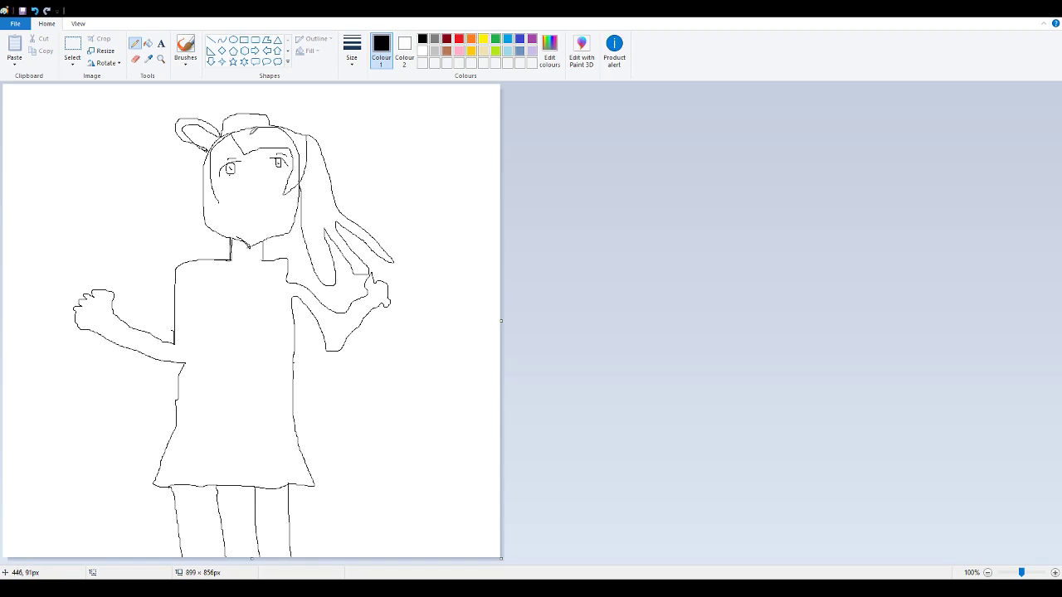
Step: Draw the left ponytail and side lock, and add a small nose and an open mouth with a tongue line
mouse_move(269, 125)
mouse_down()
mouse_move(249, 111)
mouse_move(222, 126)
mouse_move(277, 118)
mouse_move(144, 173)
mouse_move(123, 198)
mouse_move(114, 247)
mouse_move(134, 263)
mouse_move(141, 213)
mouse_move(204, 151)
mouse_move(200, 204)
mouse_move(233, 223)
mouse_up()
key(ctrl+z)
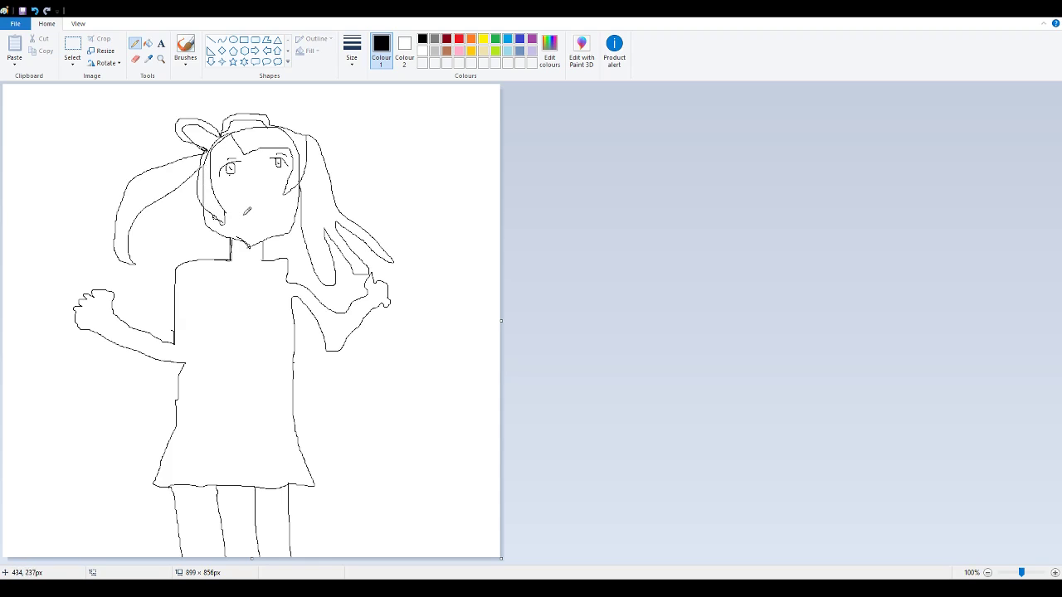
mouse_move(246, 212)
mouse_down()
mouse_move(269, 213)
mouse_move(259, 228)
mouse_move(245, 212)
mouse_move(267, 215)
mouse_move(251, 222)
mouse_up()
Step: Paint a pink blush spot on each cheek with the brush
click(459, 51)
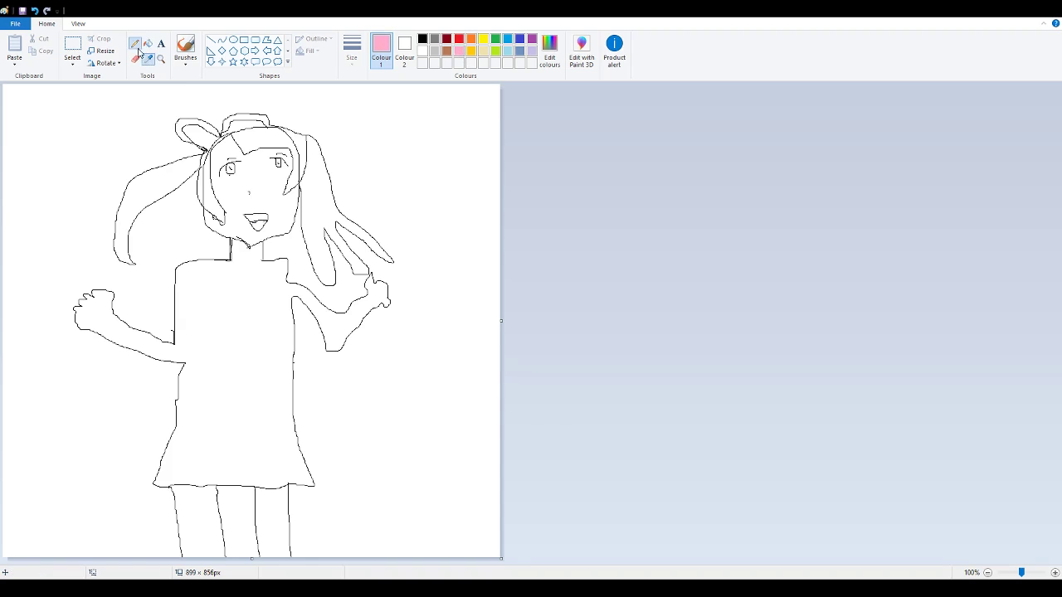
click(185, 47)
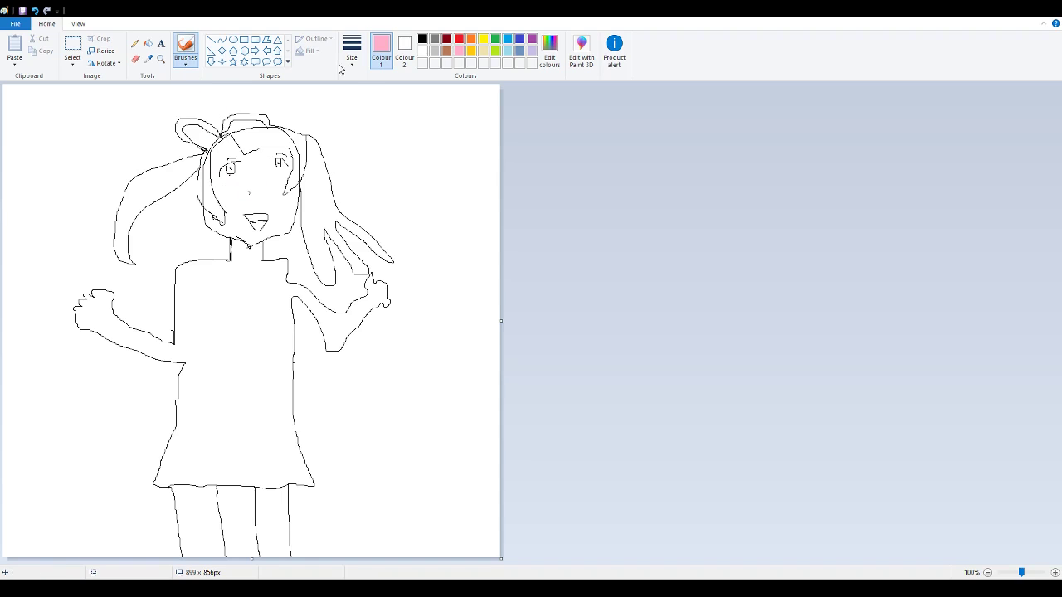
drag(224, 199, 277, 196)
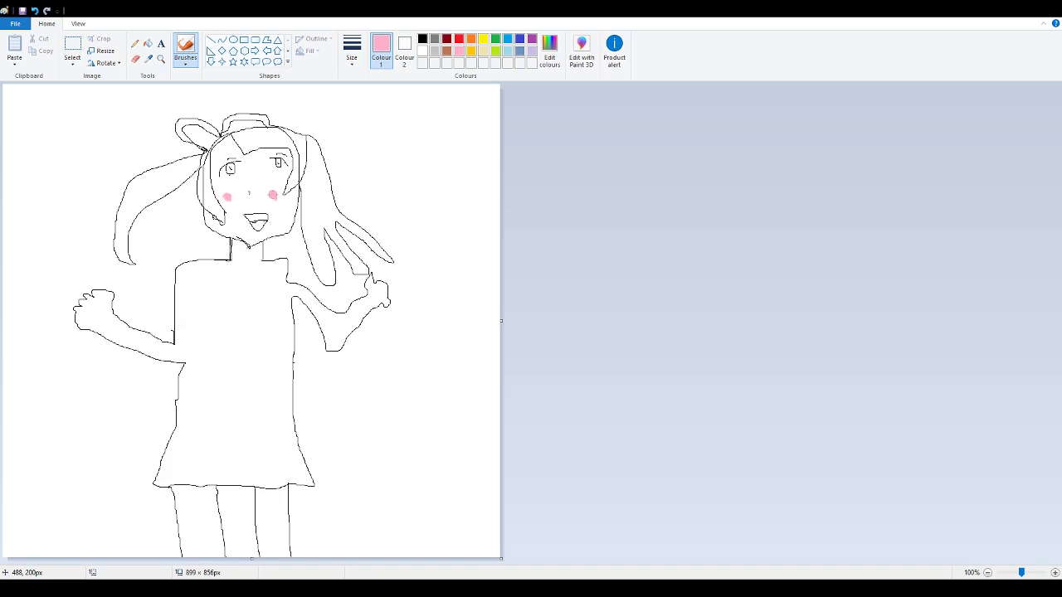
click(134, 43)
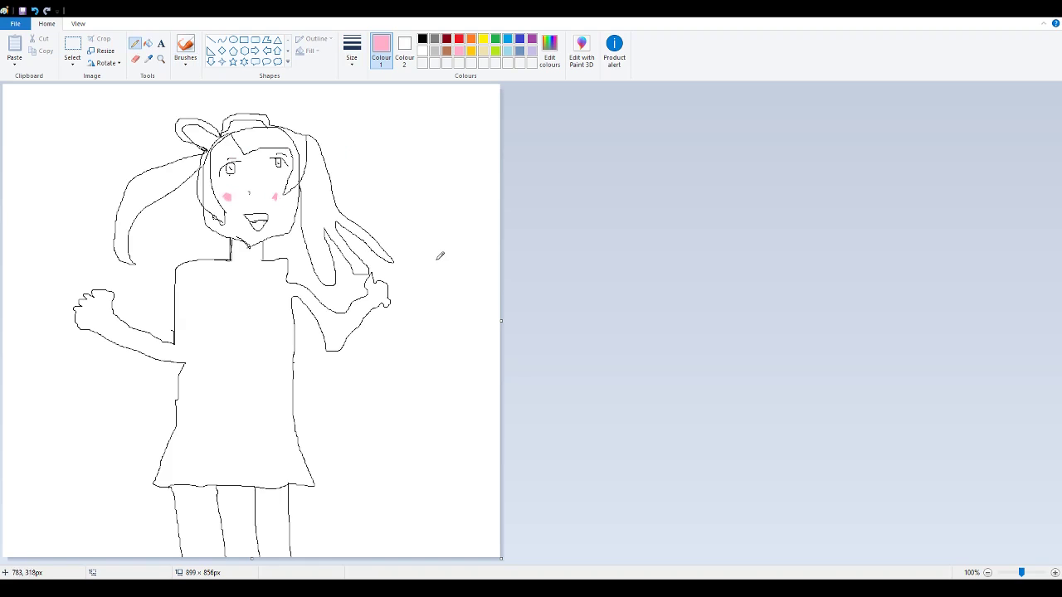
Step: Fill the face with beige
click(483, 50)
click(148, 43)
click(265, 177)
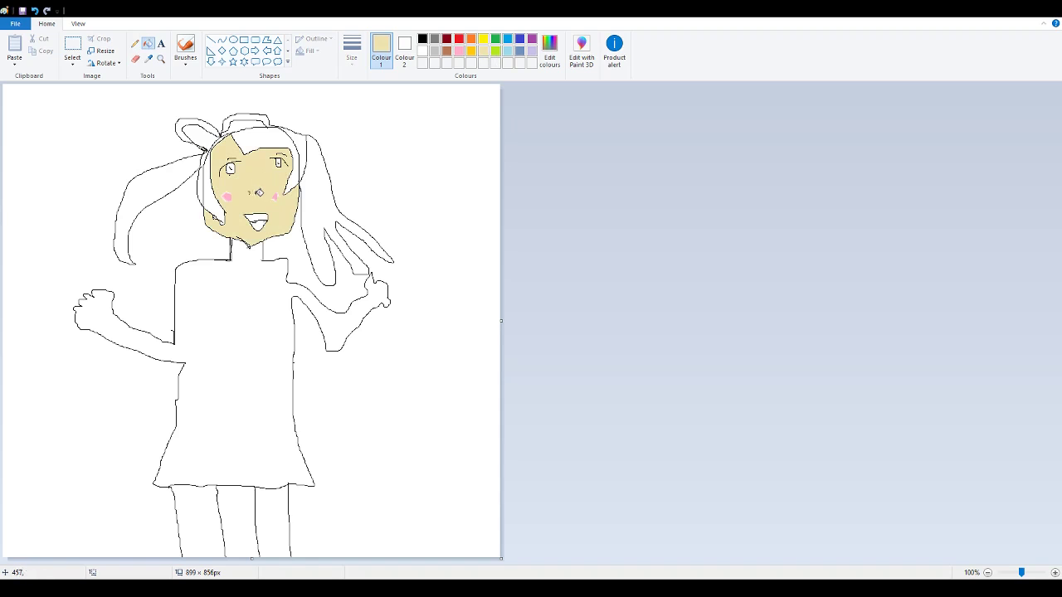
Step: Outline the whites of both eyes in white around the irises and fill them with white
click(404, 50)
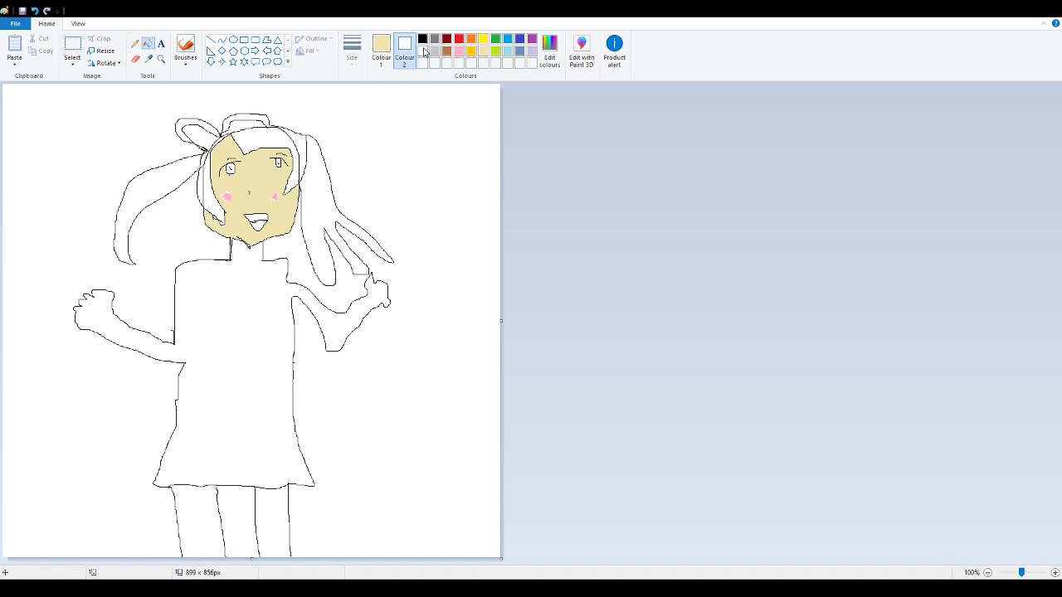
click(134, 43)
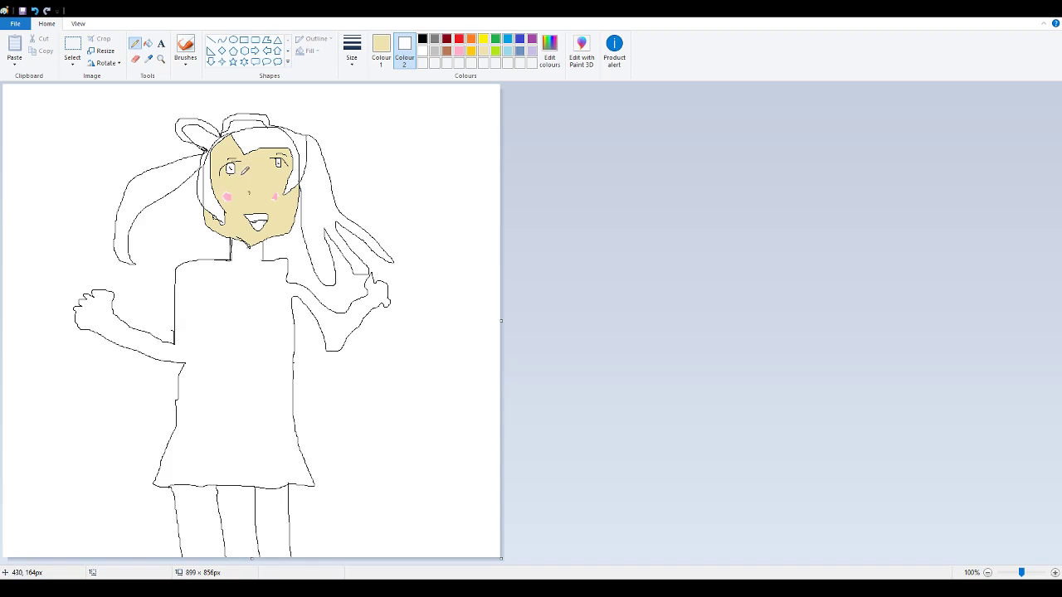
click(381, 49)
click(422, 51)
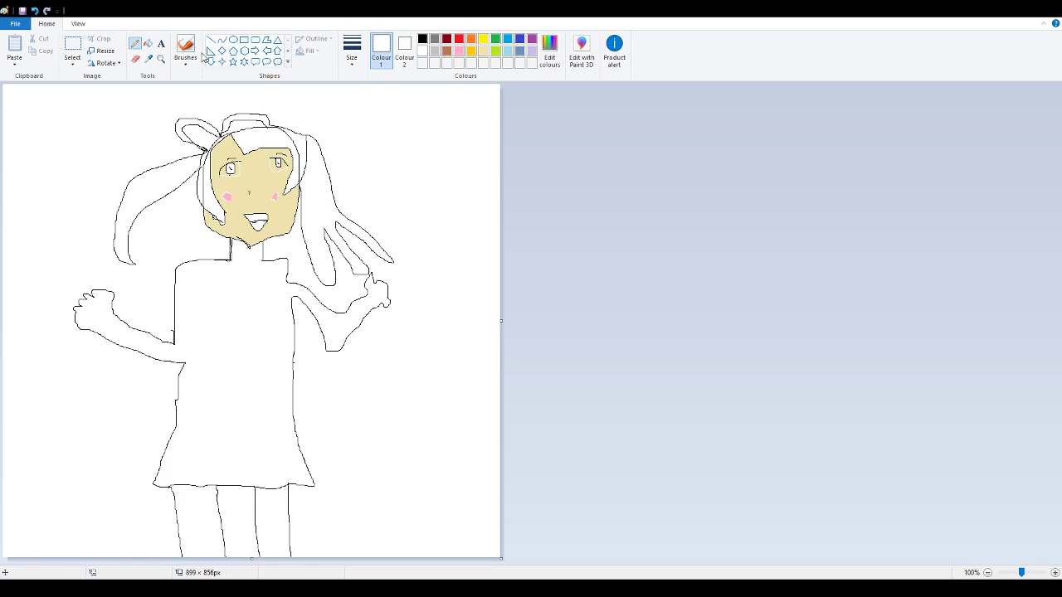
click(148, 43)
click(279, 163)
click(239, 166)
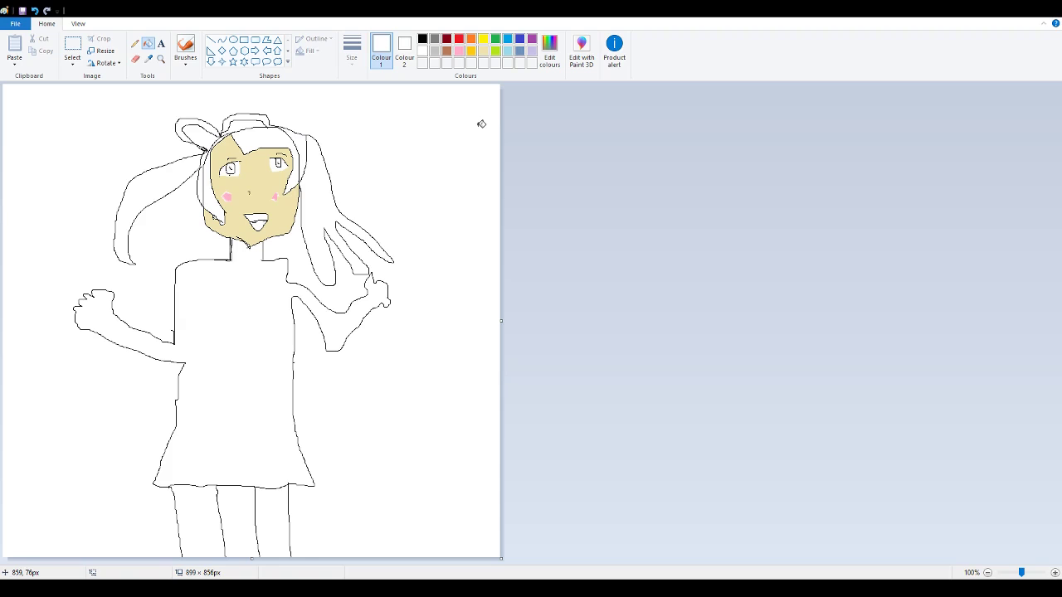
Step: Mix a custom dark golden brown and fill both irises with it
click(470, 52)
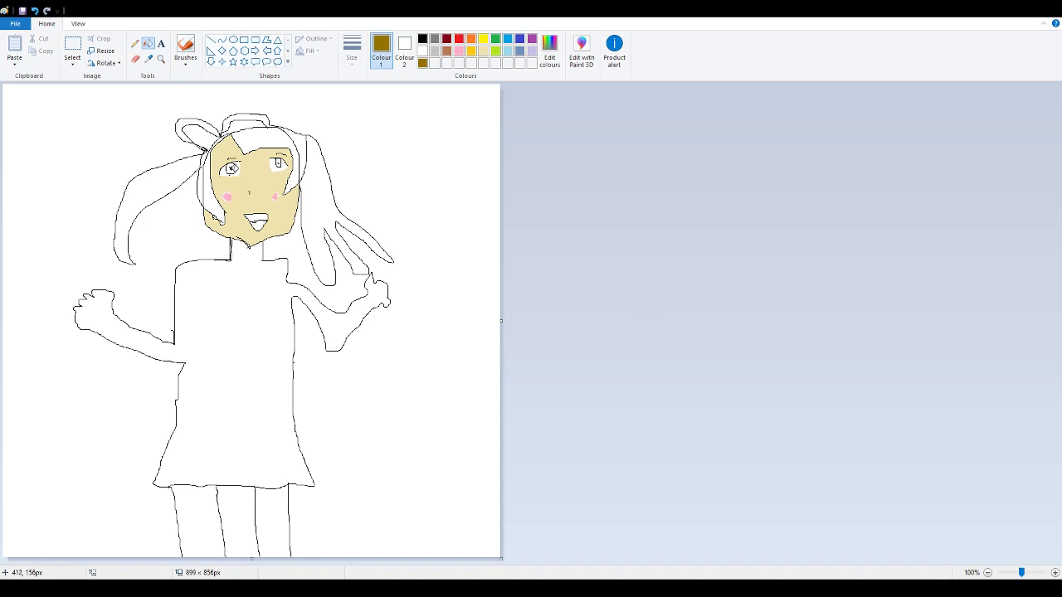
click(232, 168)
click(286, 163)
Step: Mix a custom mauve-grey and fill the right ponytail, the fringe and the outer band of the top hair bump
click(135, 45)
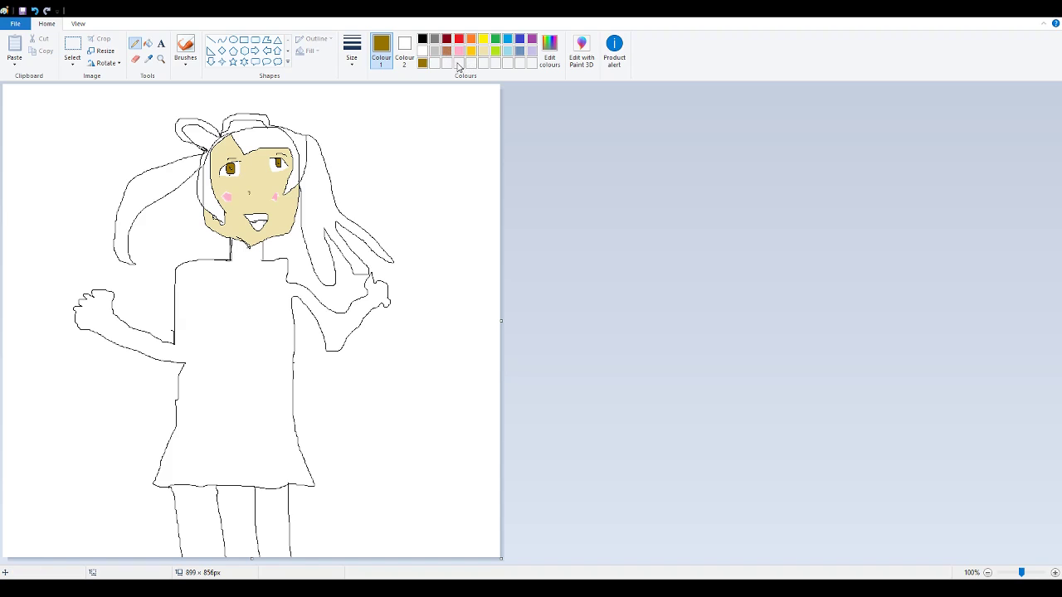
click(434, 51)
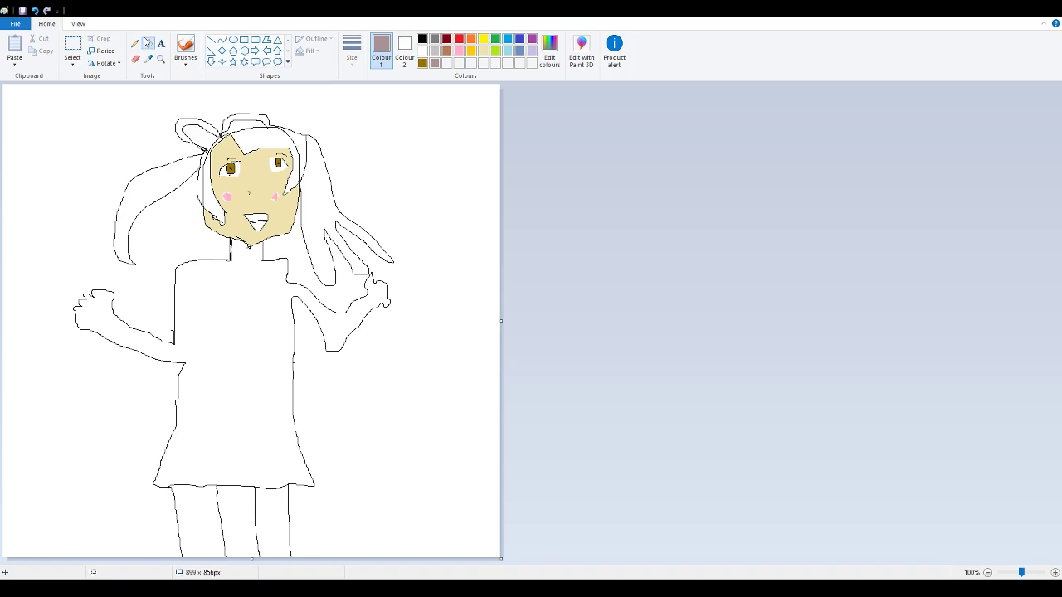
click(146, 42)
click(318, 195)
click(310, 173)
click(296, 151)
click(261, 119)
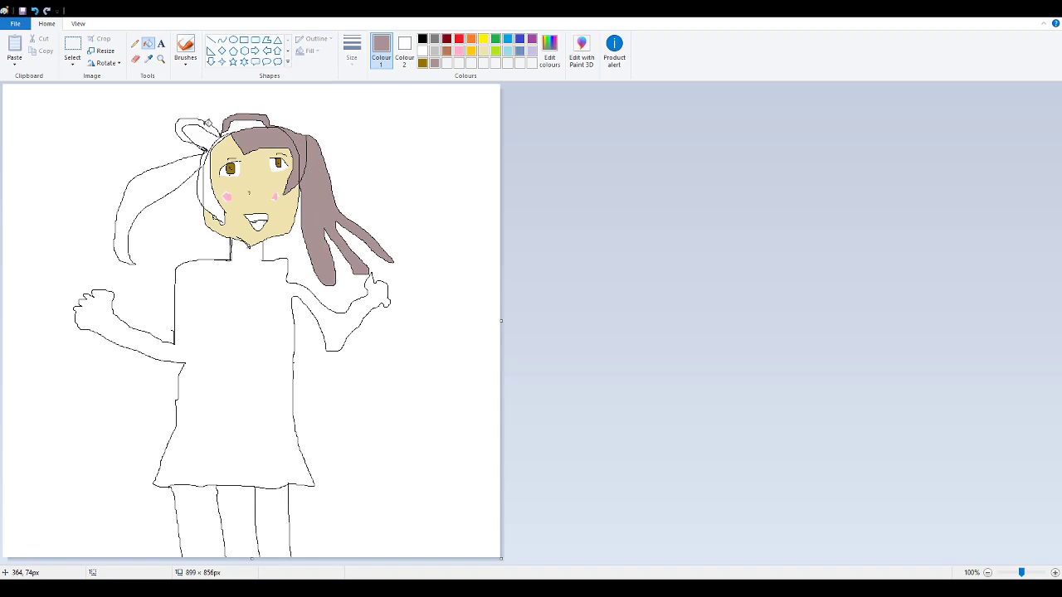
Step: Fill the upper-left hair loop, the inside of the top bump, the left ponytail and the left side lock with mauve-grey
click(188, 132)
click(244, 124)
click(189, 171)
click(214, 180)
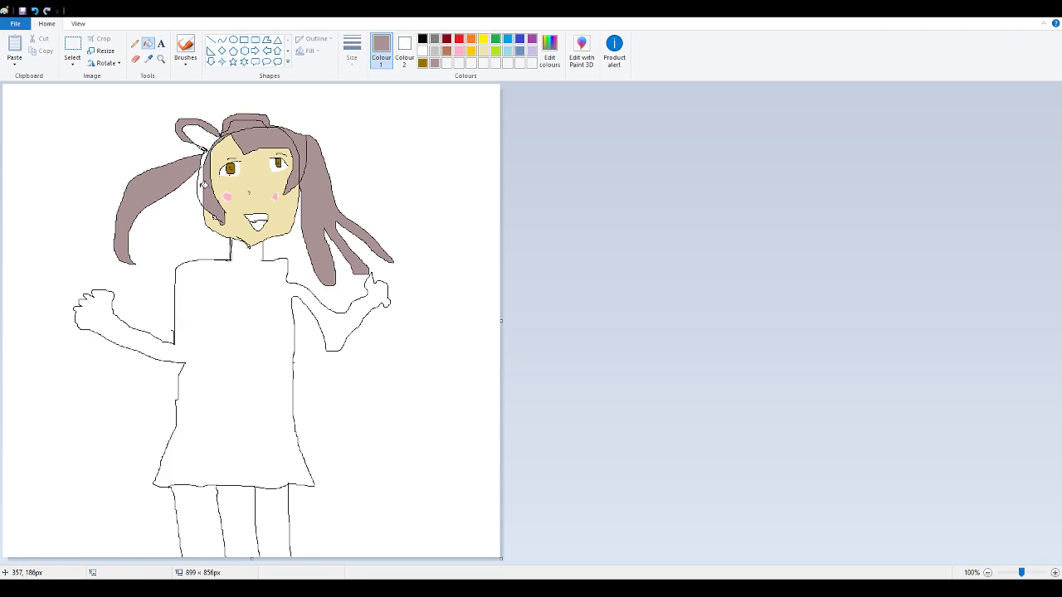
Step: Close the outline gap at the left ponytail's base in black, and fill the hair strip beside the face with mauve-grey
click(202, 186)
key(ctrl+z)
click(135, 43)
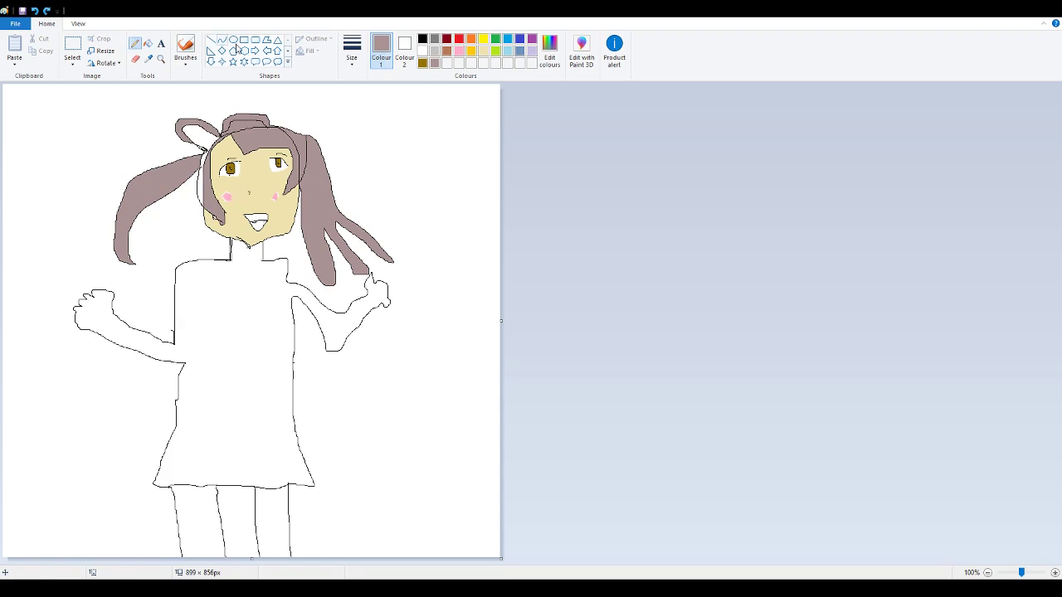
click(422, 38)
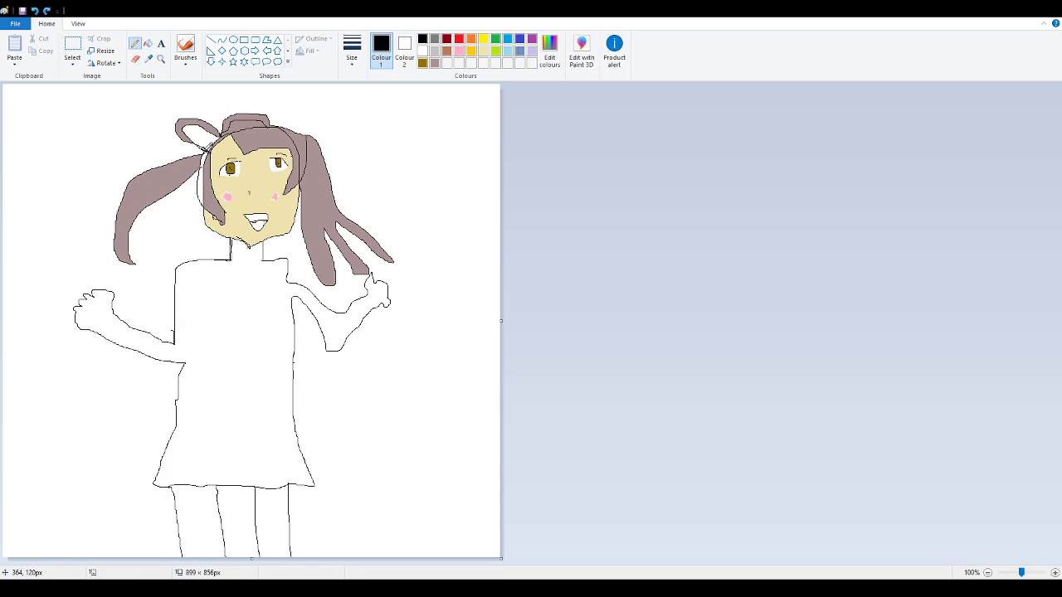
click(434, 63)
click(147, 44)
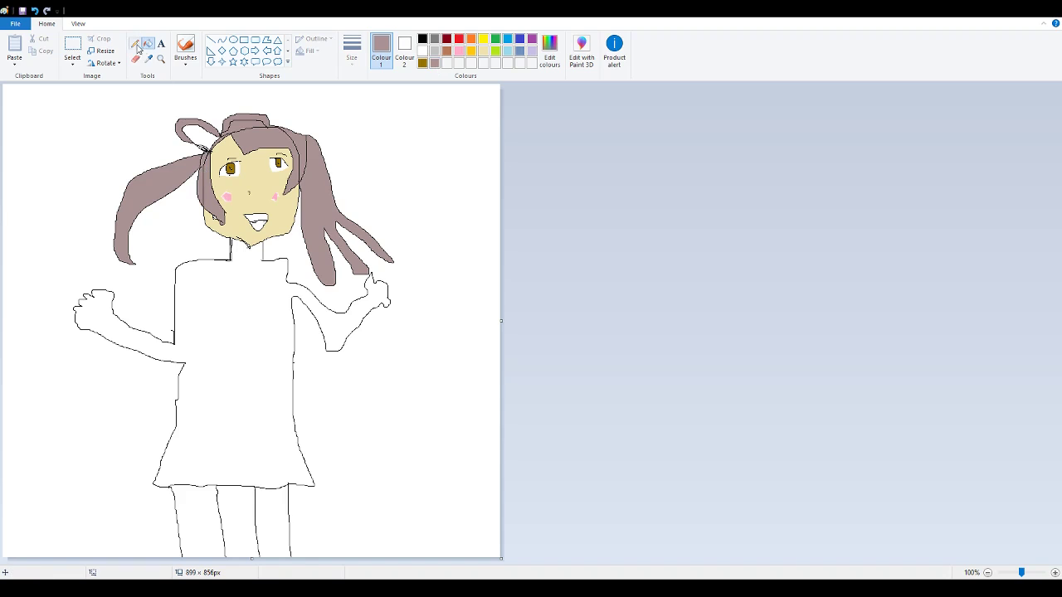
Step: Trace over the black head outline running through the hair on both sides with the mauve-grey pencil
click(134, 44)
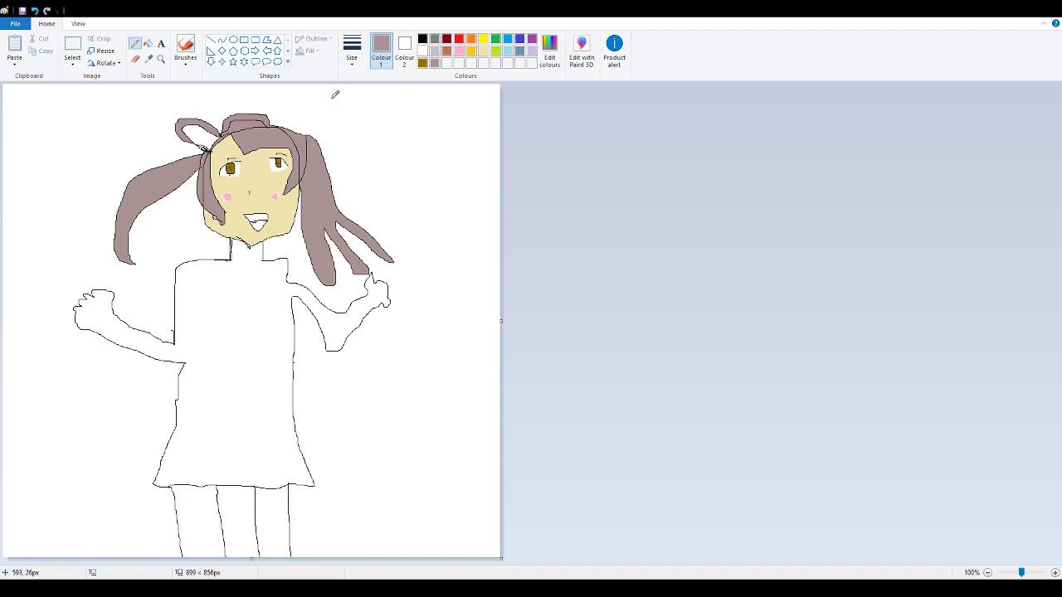
drag(206, 204, 205, 150)
mouse_move(299, 161)
mouse_down()
mouse_move(303, 169)
mouse_move(290, 134)
mouse_up()
Step: Fill the tongue with pink and the rest of the mouth with dark red
click(459, 51)
click(148, 43)
click(260, 225)
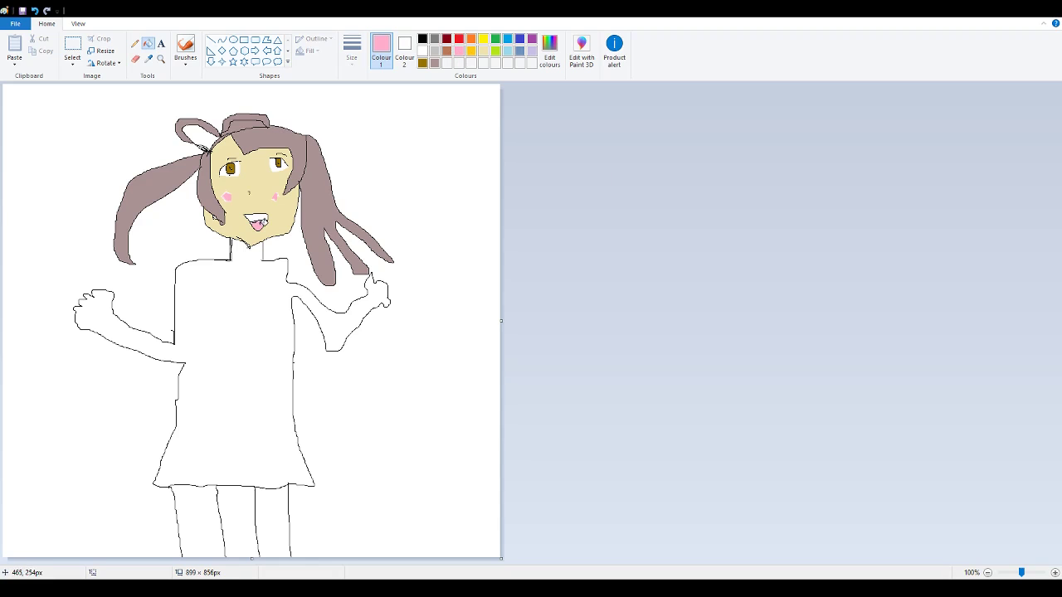
click(447, 38)
click(252, 218)
Step: Draw a thicker black waistline across the lower torso and two lines forming a band across the skirt
click(134, 43)
click(422, 39)
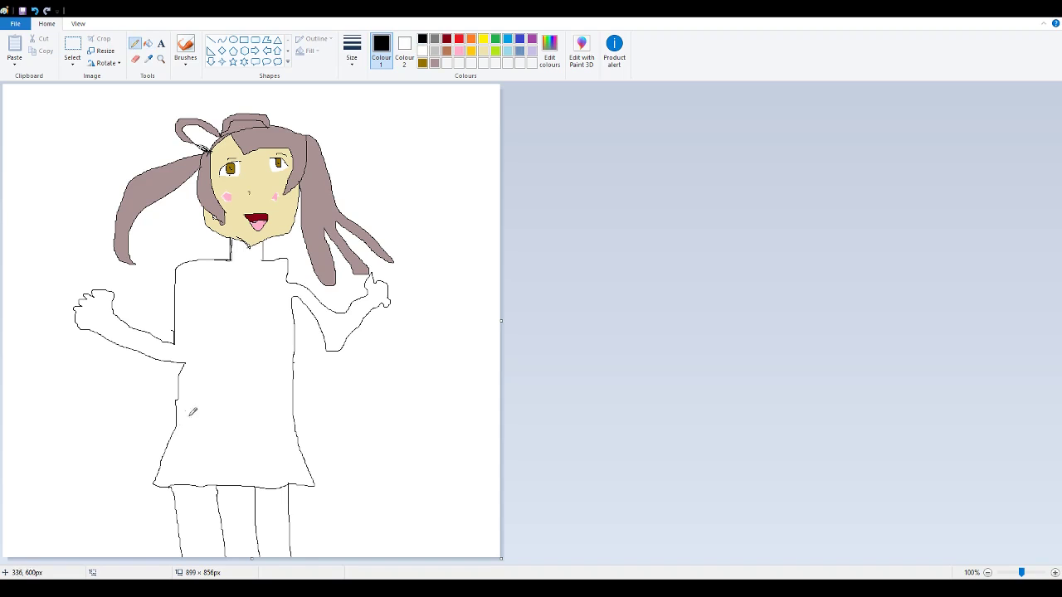
drag(177, 424, 295, 423)
mouse_move(168, 446)
mouse_down()
mouse_move(301, 438)
mouse_move(164, 456)
mouse_up()
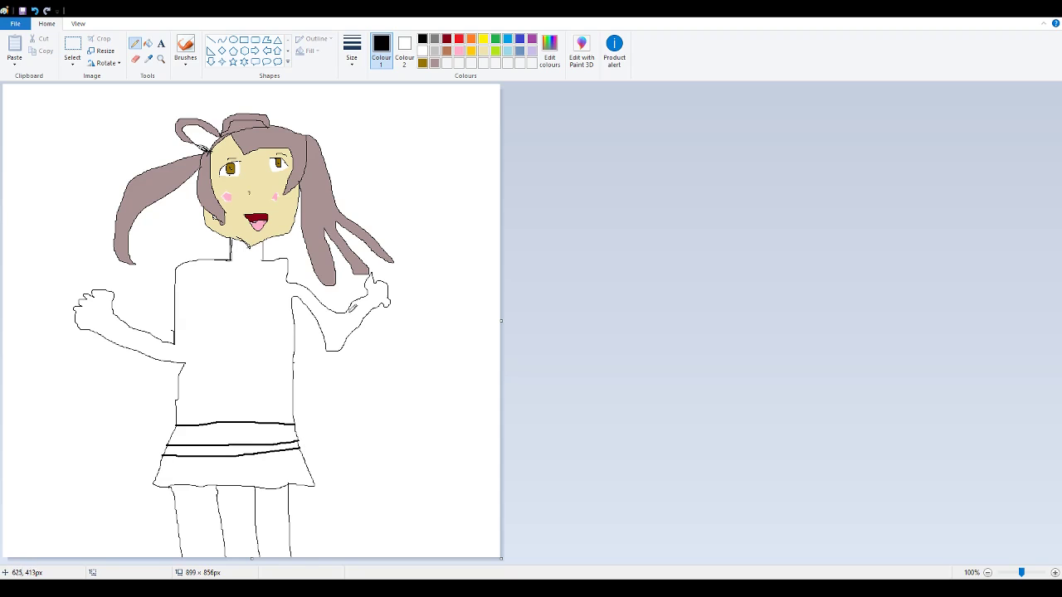
Step: Fill the skirt above and below the band with light blue, and the band itself with a stronger blue
click(508, 50)
click(147, 43)
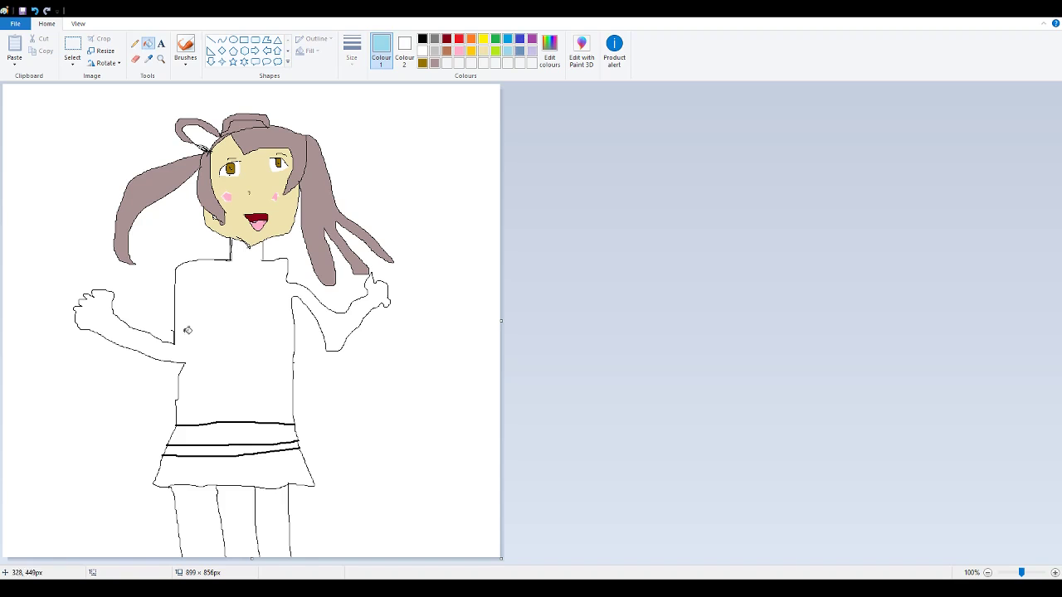
click(238, 432)
click(275, 473)
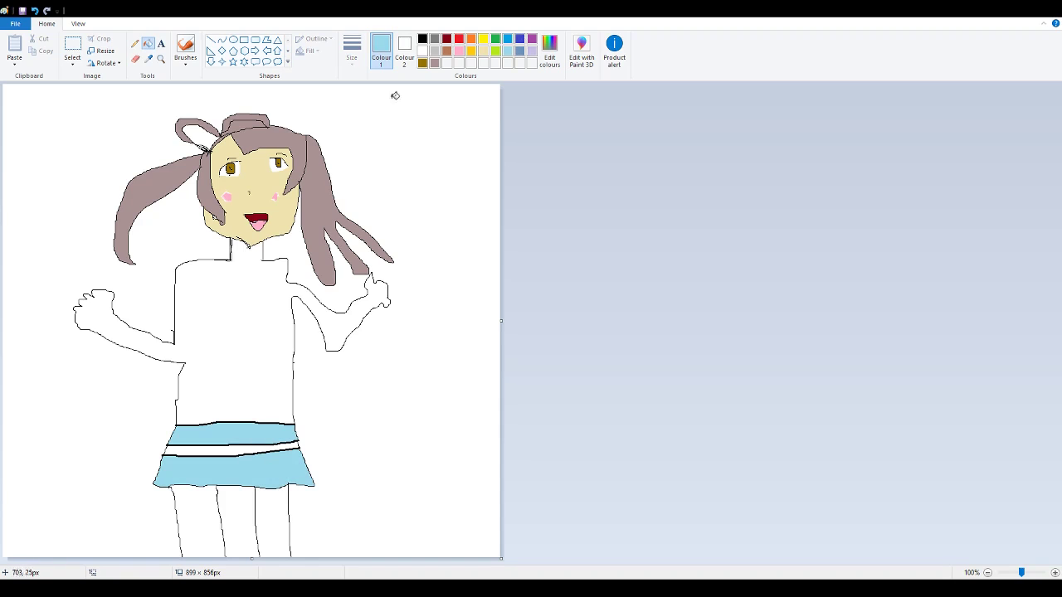
click(508, 39)
click(202, 452)
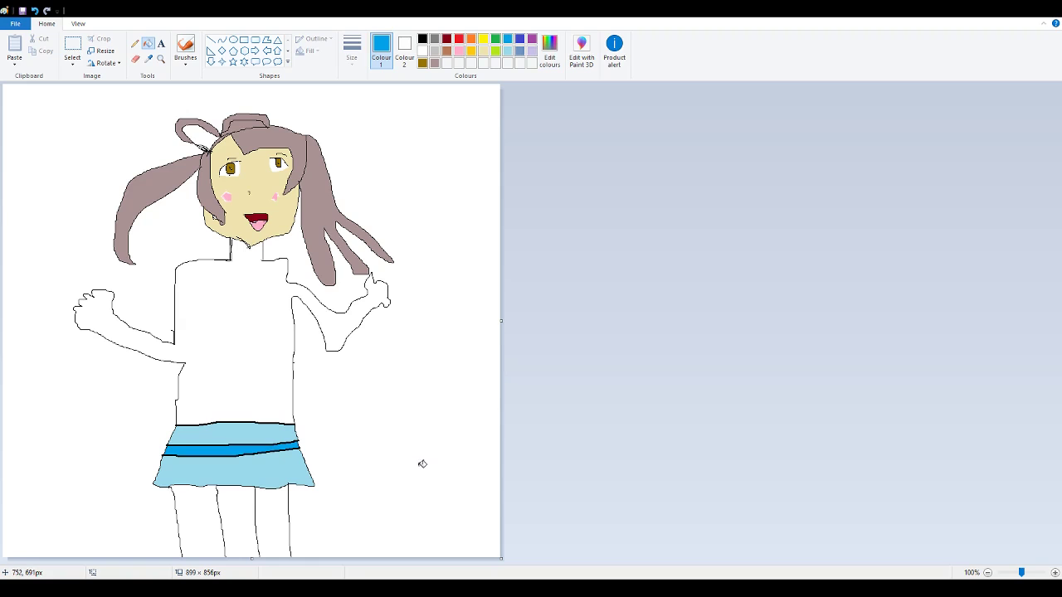
Step: Fill the right leg with beige, try filling the left leg as well, and undo that last fill
click(484, 50)
click(274, 518)
click(199, 530)
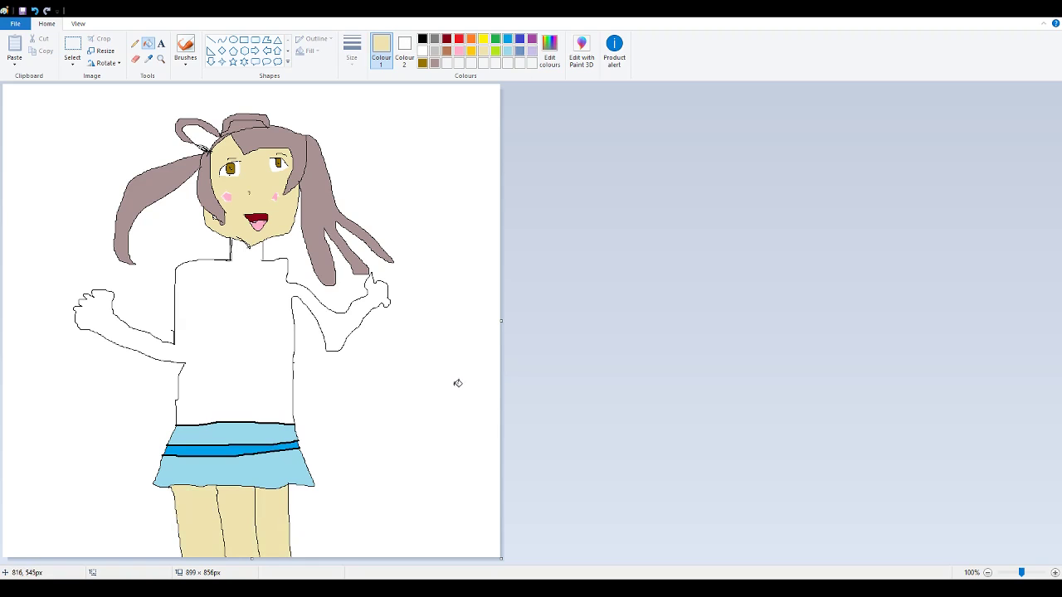
key(ctrl+z)
Step: Close the gap in the left leg's outline with the black pencil and fill the leg with beige
click(422, 39)
click(134, 43)
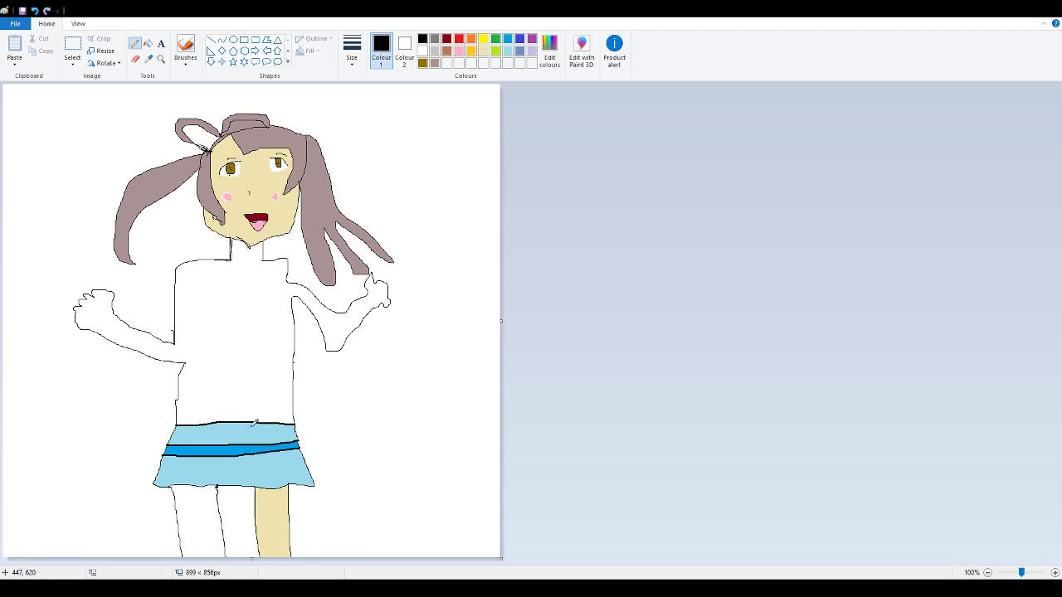
click(483, 51)
click(147, 43)
click(213, 513)
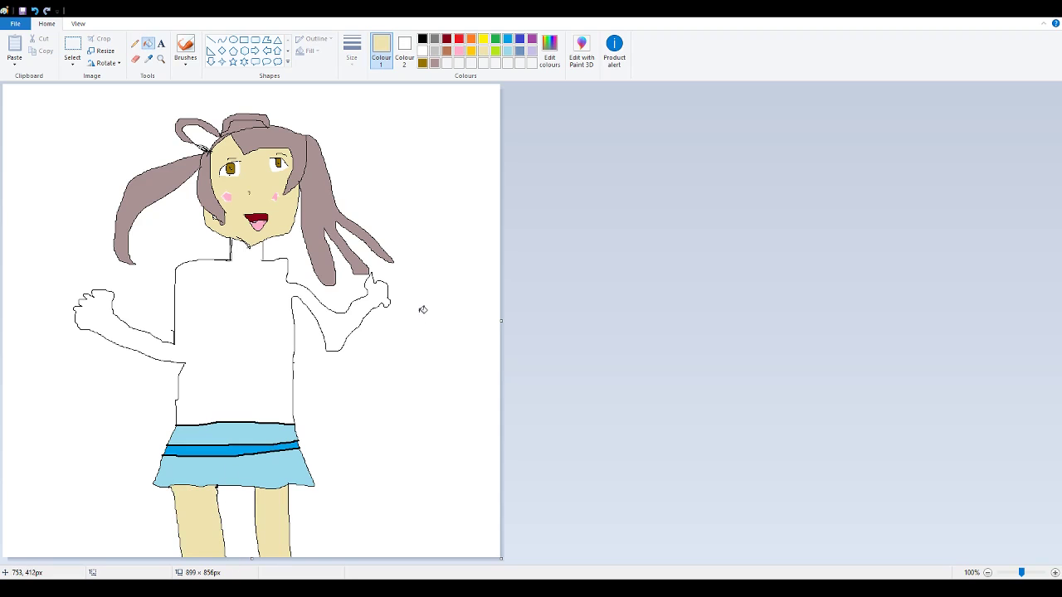
Step: Draw black lines separating the left sleeve from the torso and marking the sleeve hems across both upper arms
click(135, 43)
click(422, 38)
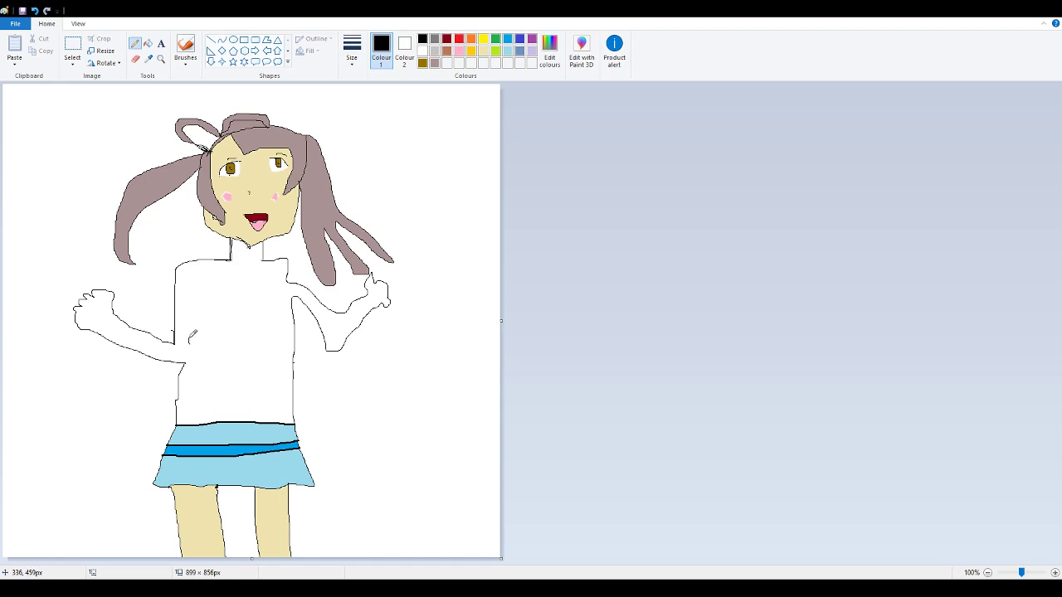
mouse_move(190, 337)
mouse_down()
mouse_move(189, 284)
mouse_move(201, 272)
mouse_up()
mouse_move(177, 311)
mouse_down()
mouse_move(189, 310)
mouse_move(192, 352)
mouse_up()
Step: Fill the bare left arm with beige, try filling the right arm as well, and undo that last fill
click(483, 50)
click(148, 43)
click(135, 330)
click(352, 325)
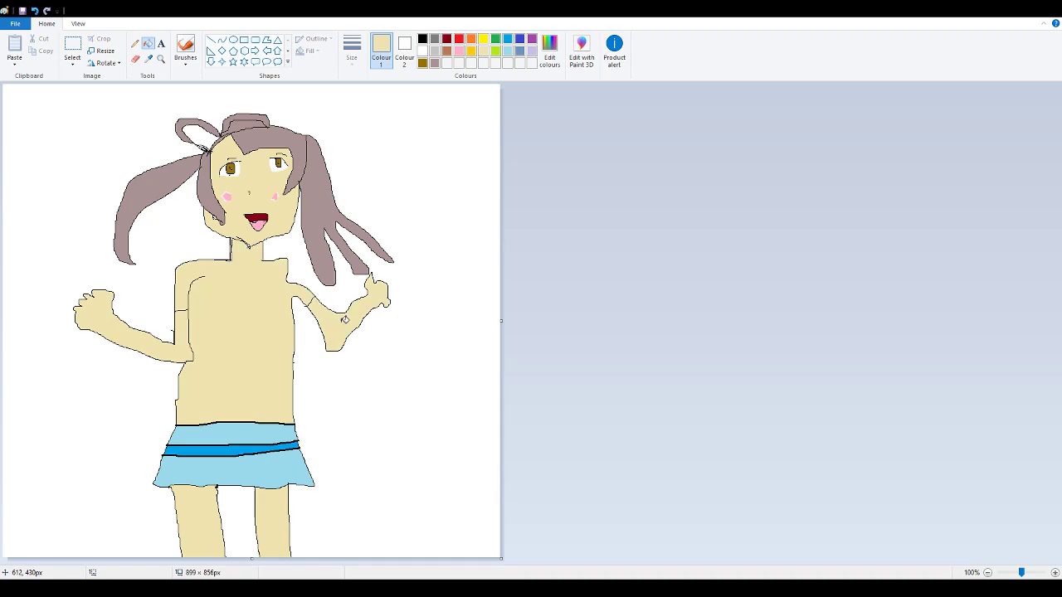
key(ctrl+z)
Step: Close the gap in the right arm's outline at the sleeve hem with black and fill the bare arm with beige
click(423, 38)
click(134, 43)
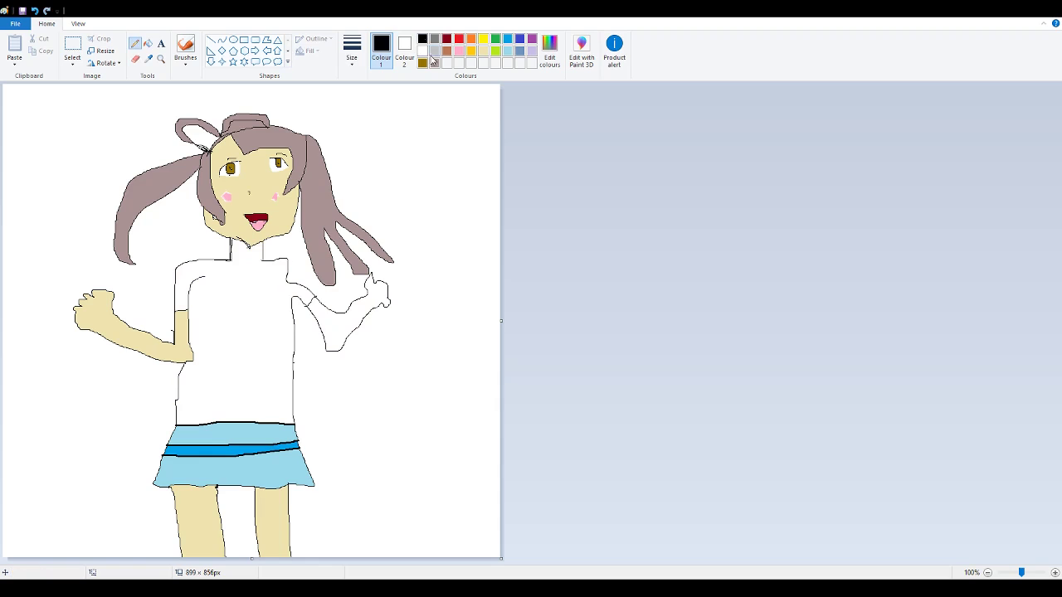
click(483, 50)
click(147, 43)
click(335, 319)
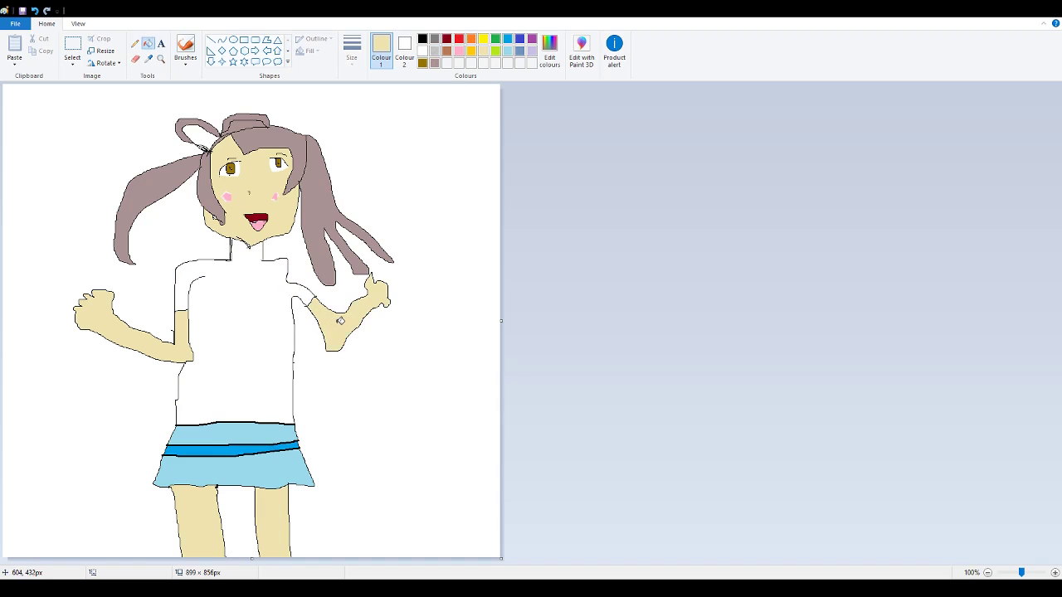
Step: Close off both sleeves from the torso with black lines at the shoulders and fill the torso and neck with light orange
click(134, 43)
click(425, 41)
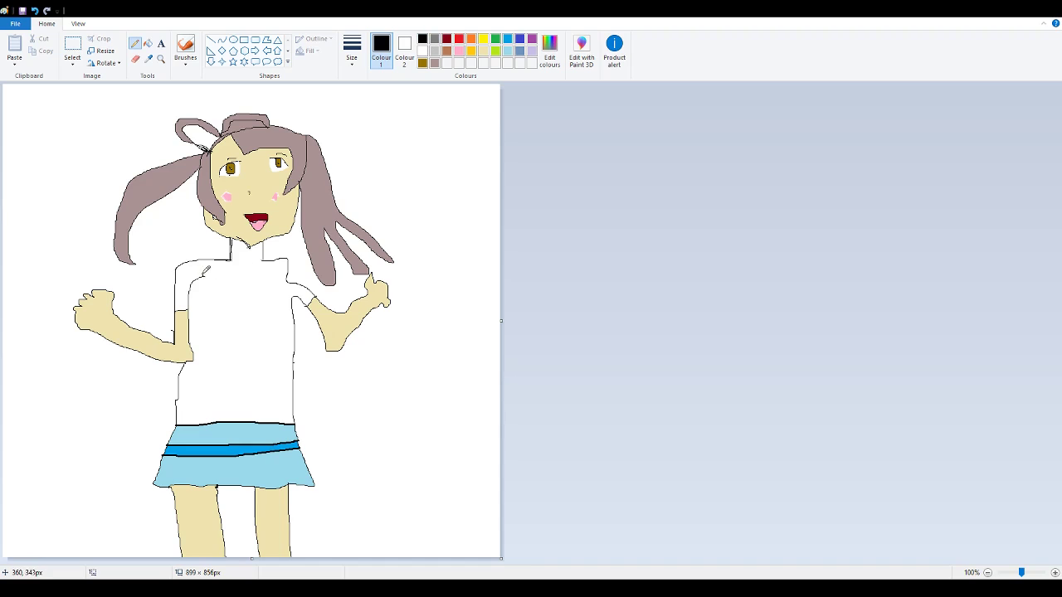
drag(200, 260, 201, 272)
click(149, 44)
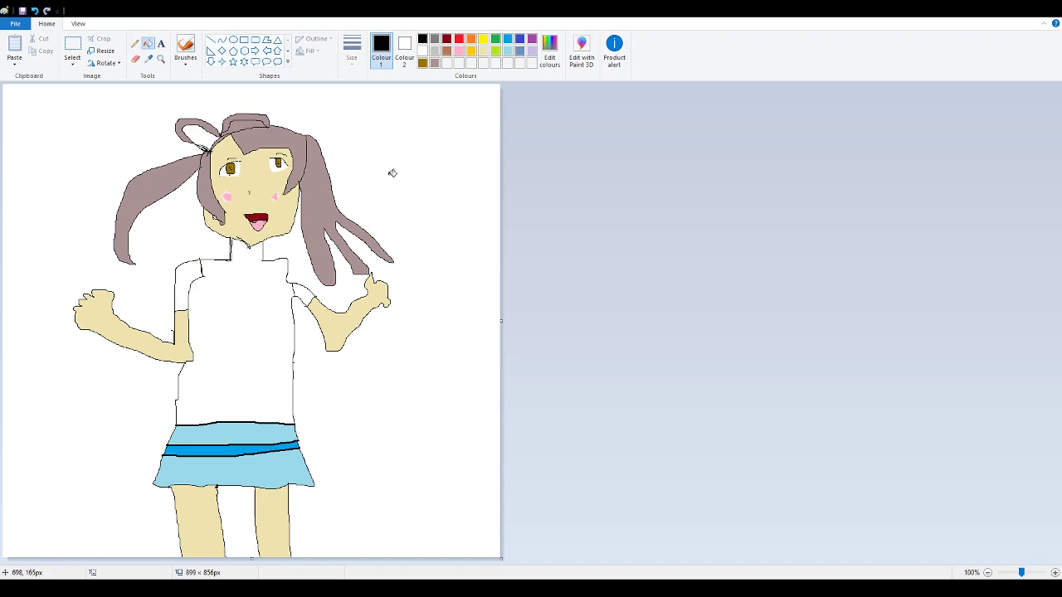
click(484, 51)
click(246, 293)
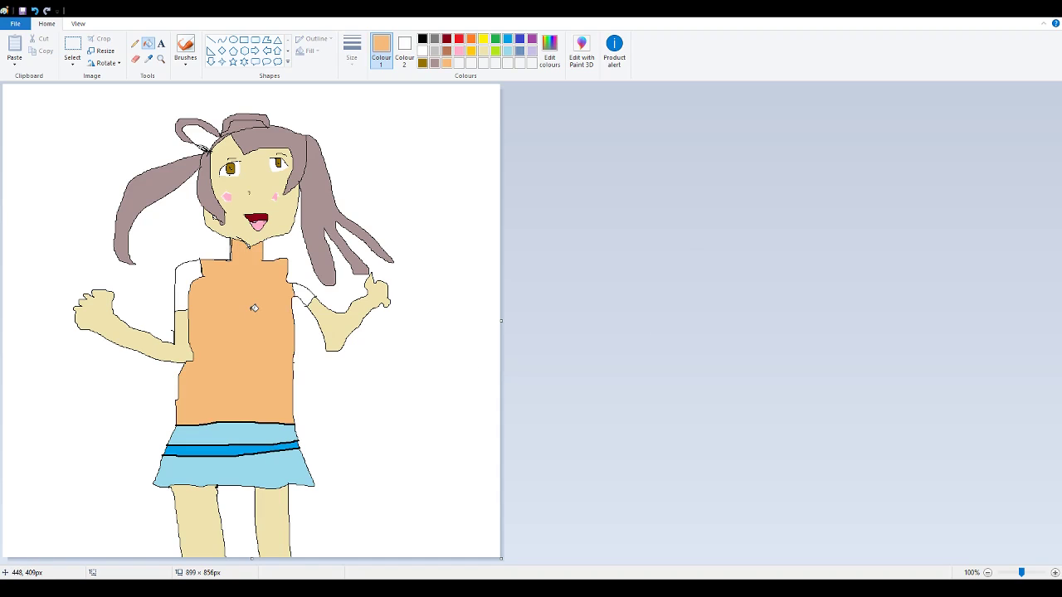